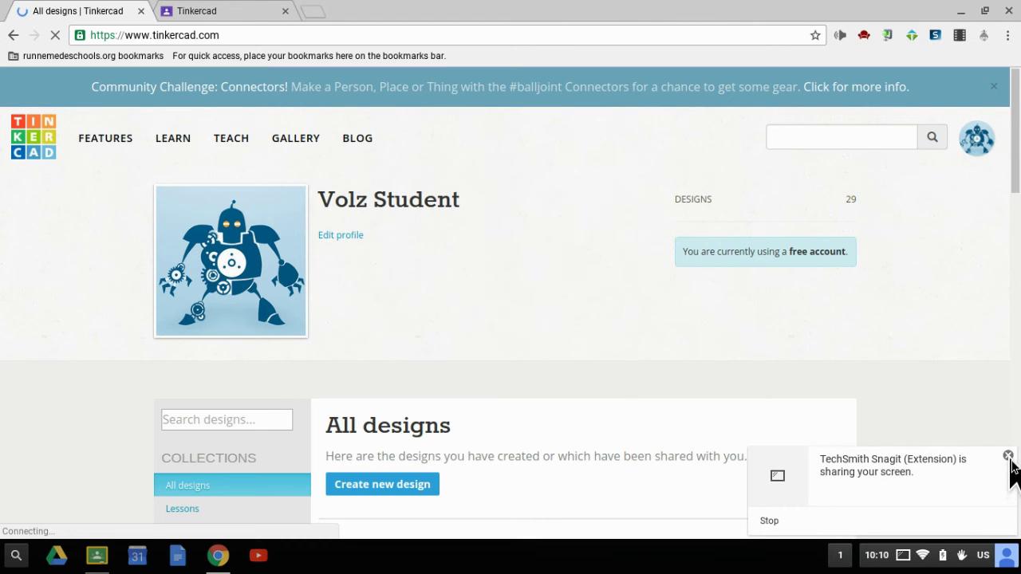
Dismiss the screen-sharing notification and search the Tinkercad site for "Darth Vader".
left_click(1007, 456)
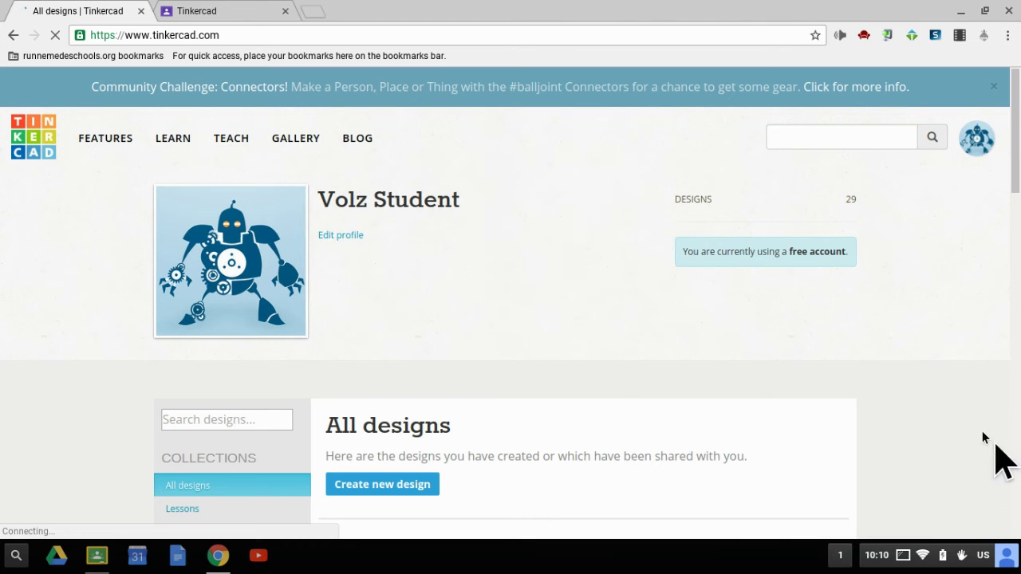
left_click(799, 151)
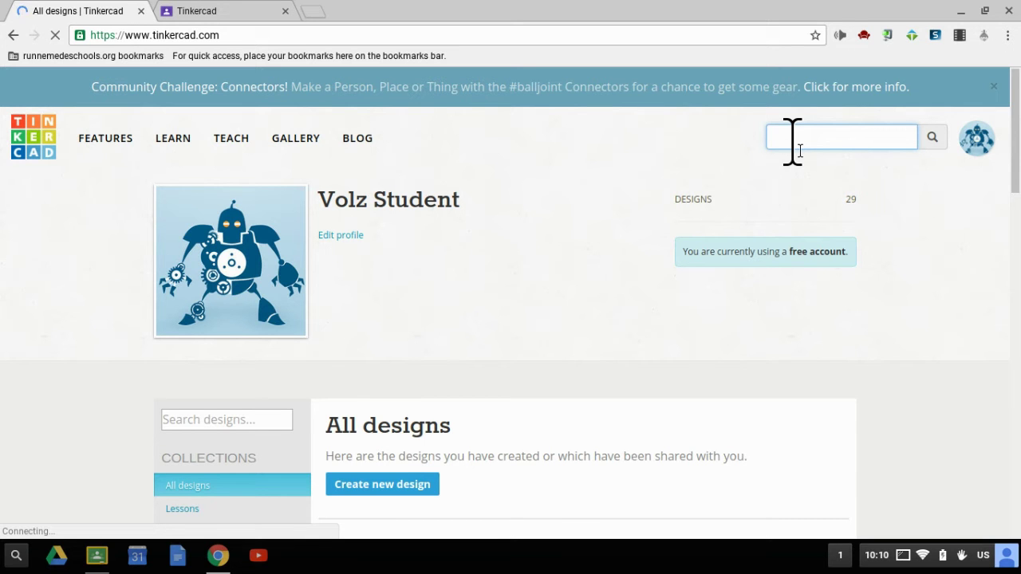
type("Darth Vader")
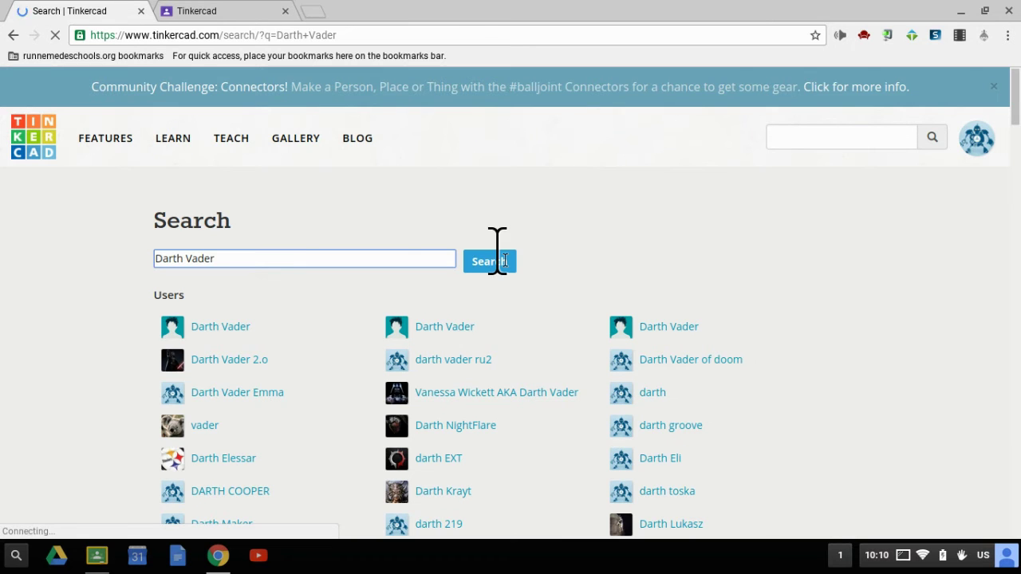
Open the dark grey Darth Vader bust from the search results and make an editable copy with Copy & Tinker.
scroll(550, 375, "down", 1)
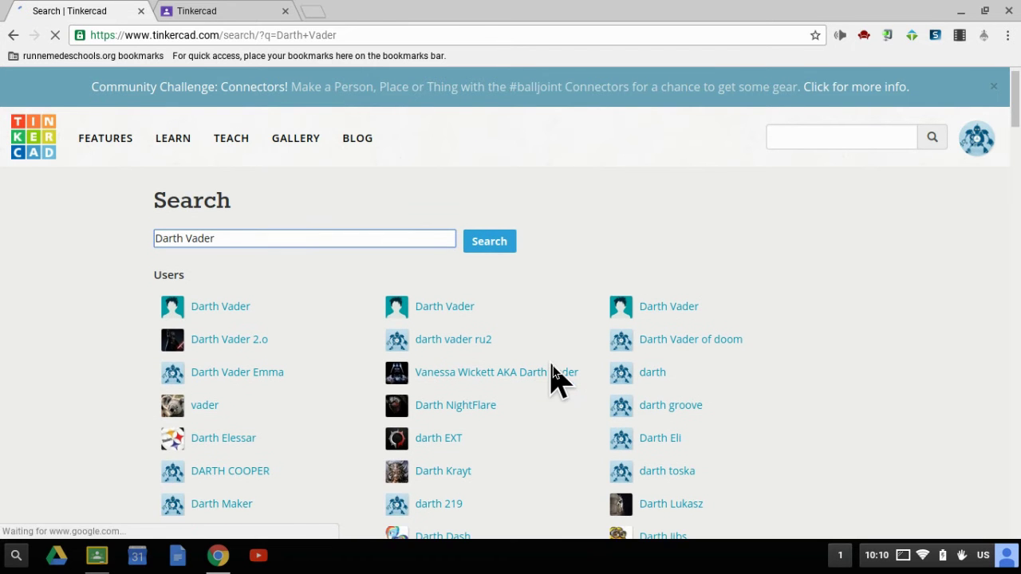
scroll(1009, 141, "up", 1)
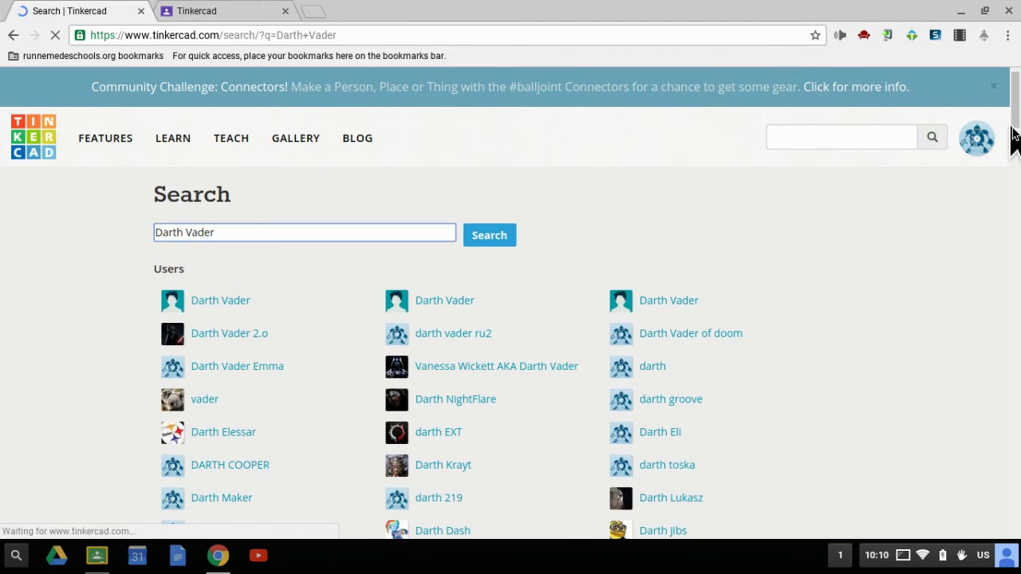
left_click_drag(1009, 141, 1015, 222)
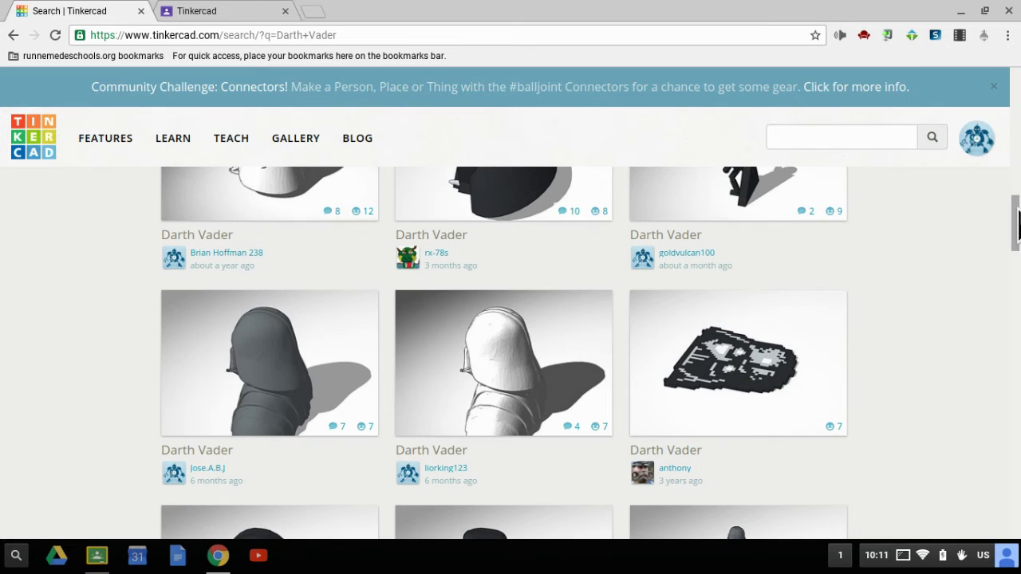
left_click(249, 341)
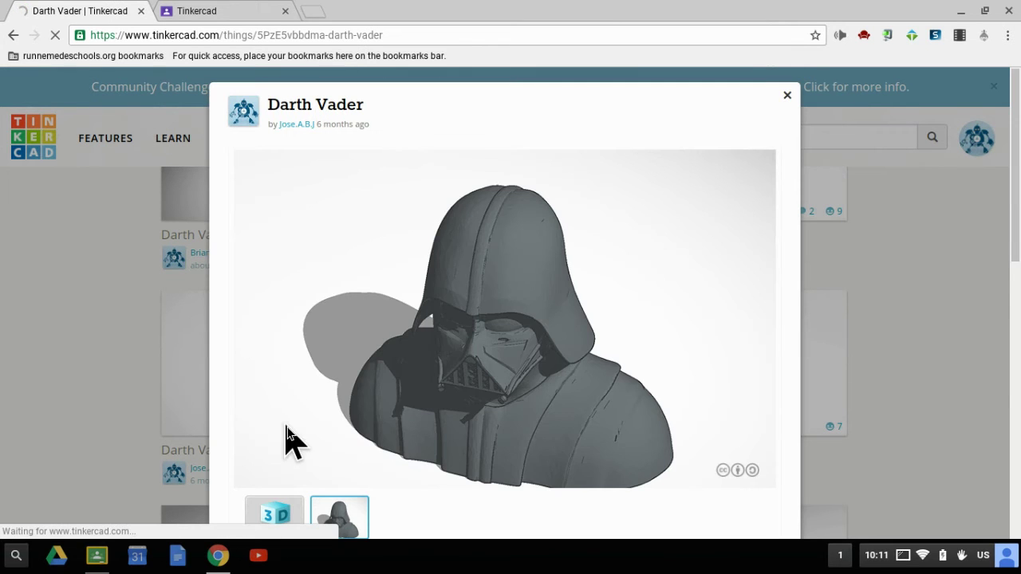
scroll(520, 345, "down", 3)
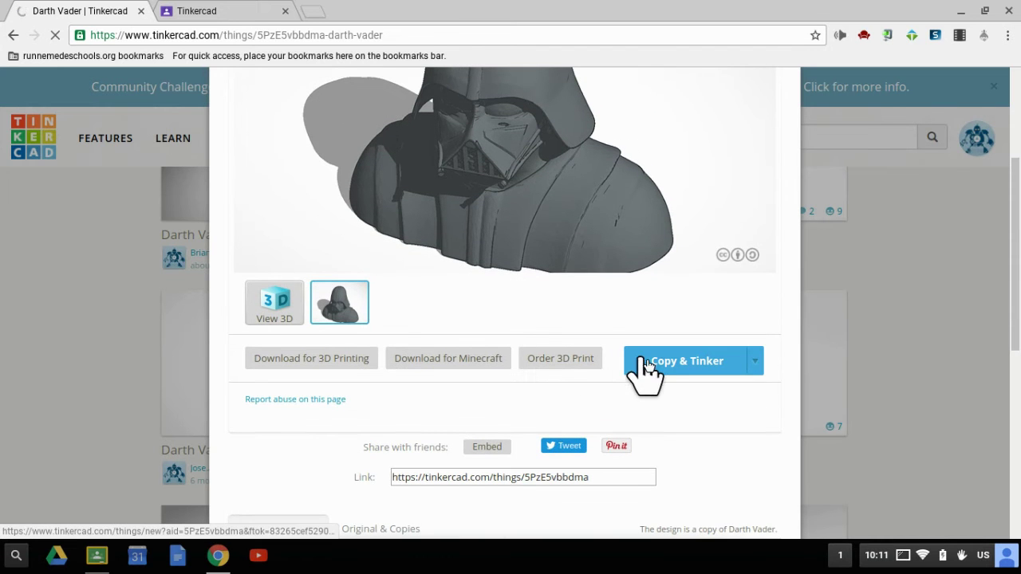
left_click(652, 368)
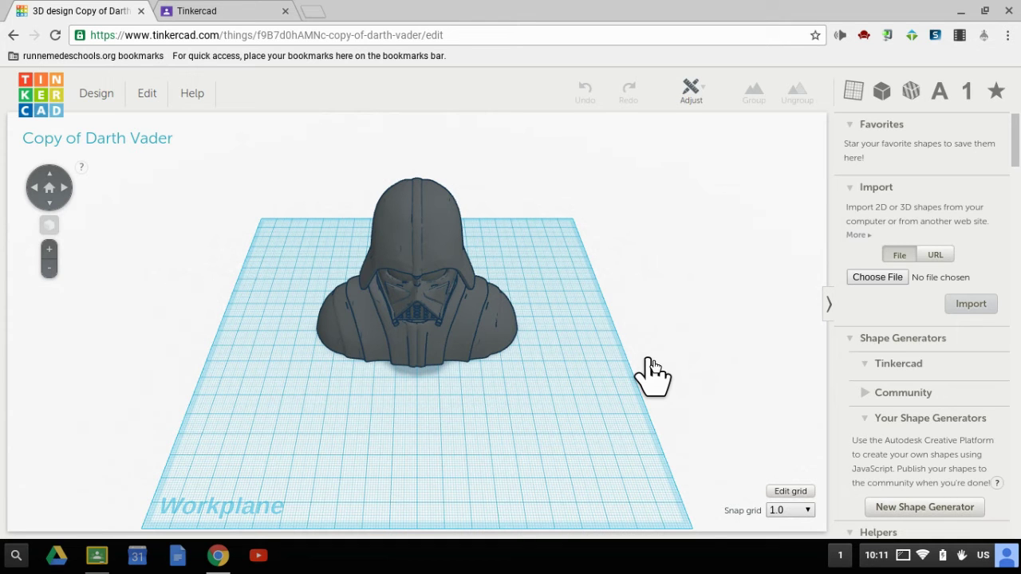
Rename the copied design "Copied Darth Vader" followed by a hyphen and the student's last name, and save the properties.
left_click(95, 93)
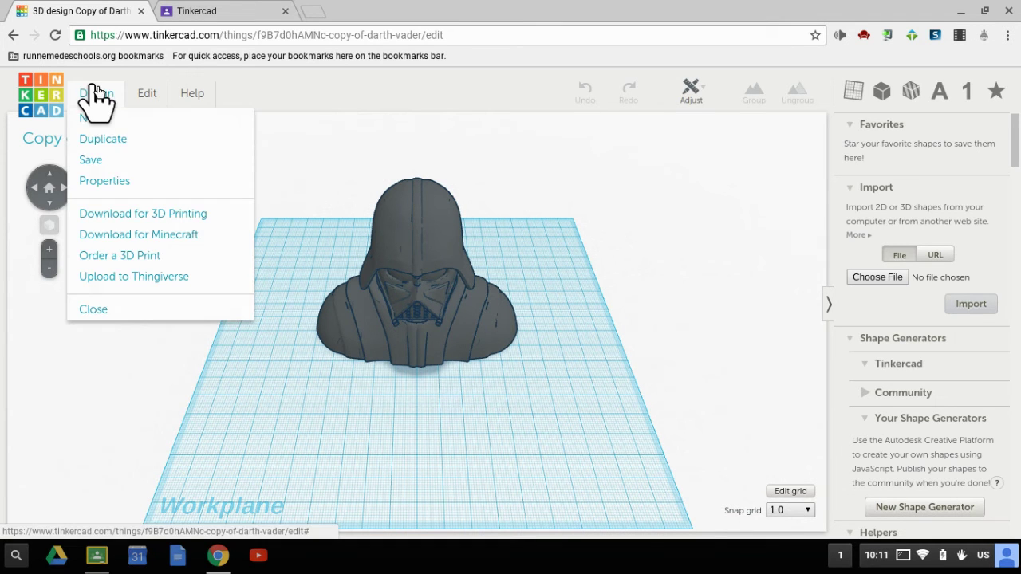
left_click(121, 179)
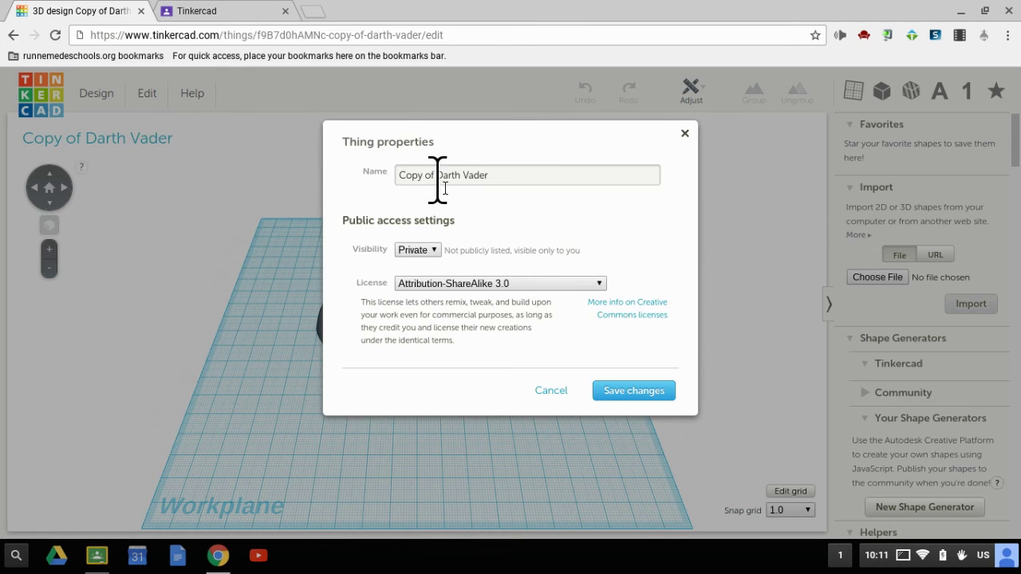
type("Co")
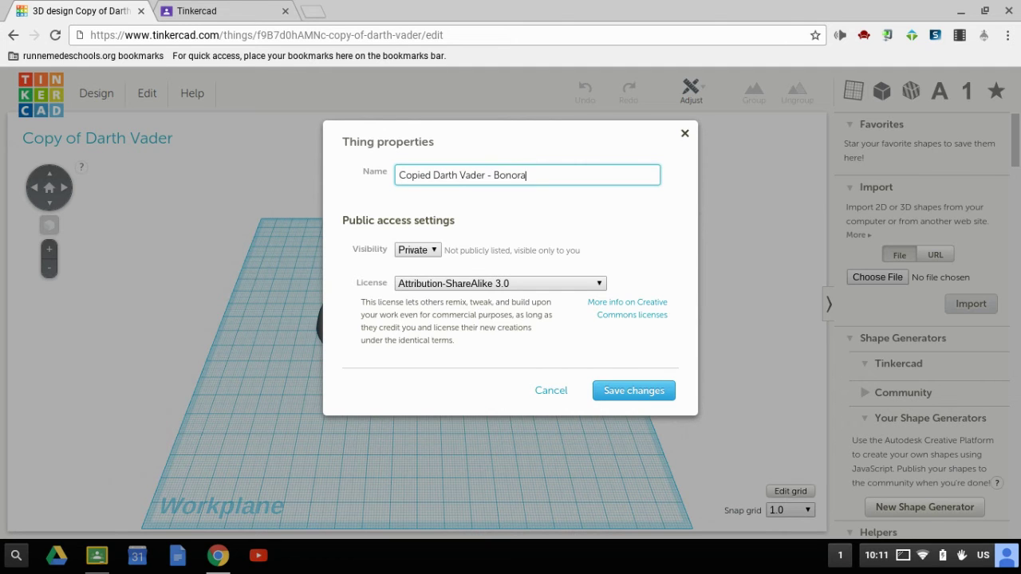
left_click(630, 390)
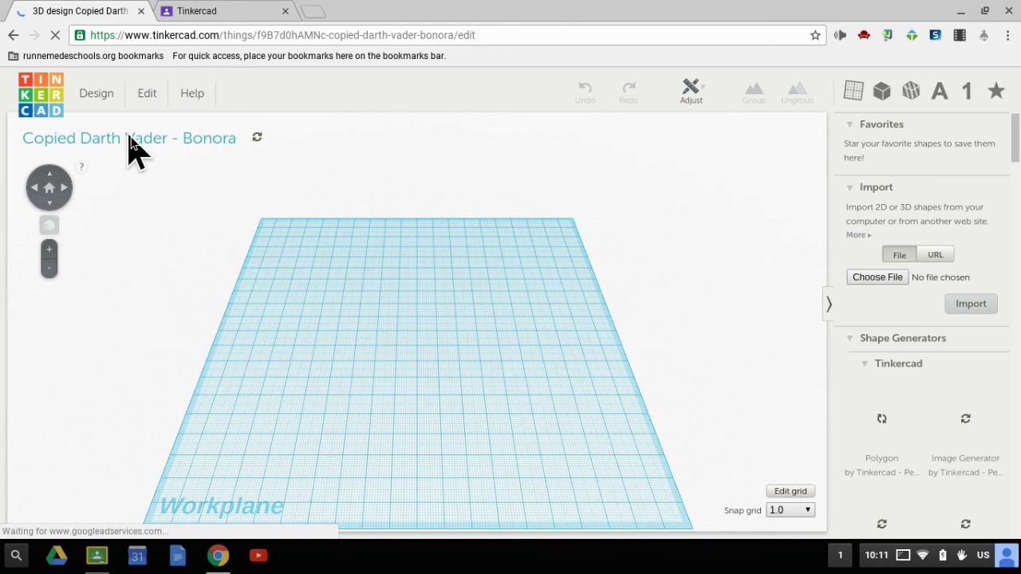
Download the Darth Vader design for 3D printing as an STL file.
left_click(97, 103)
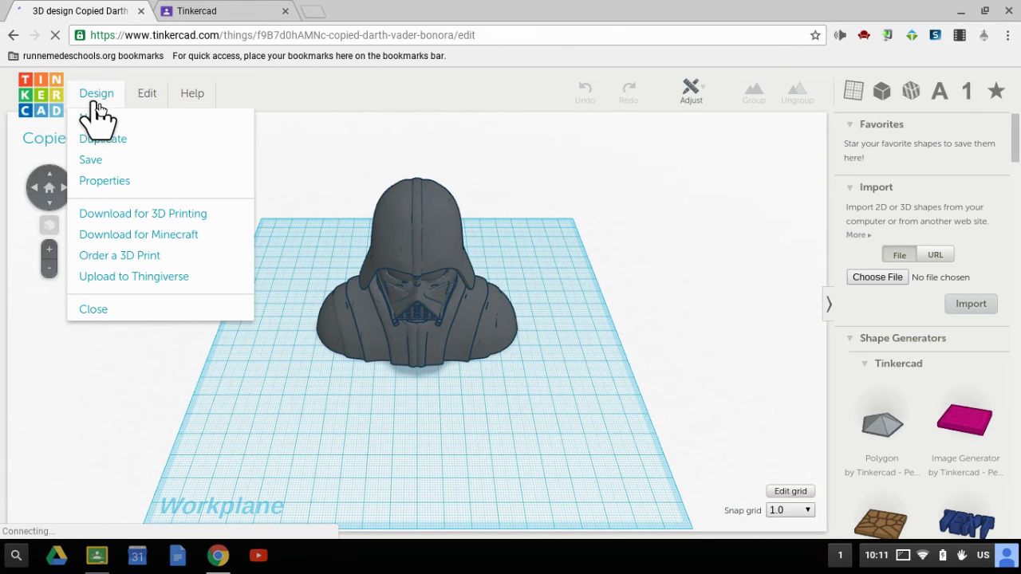
left_click(134, 215)
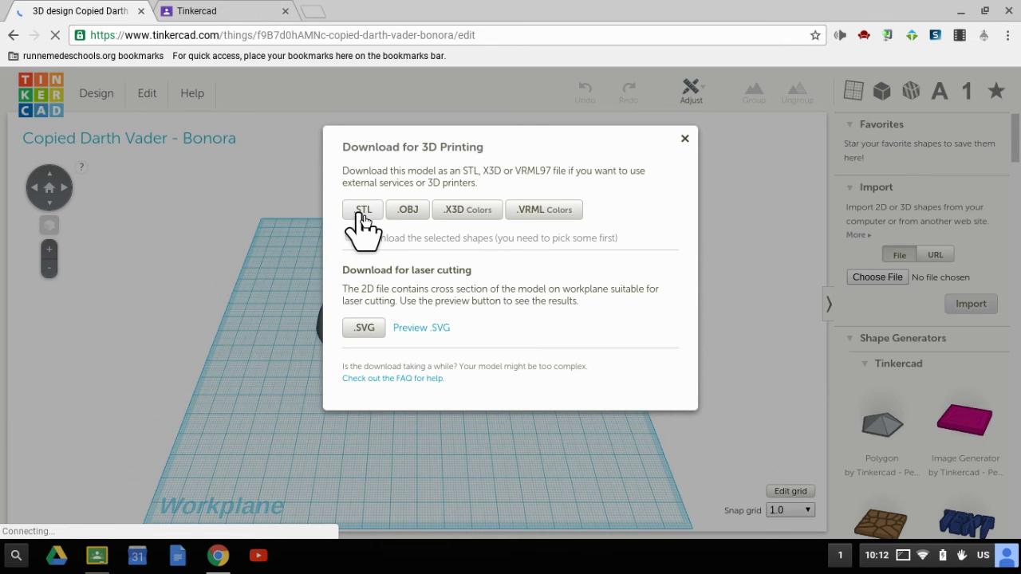
left_click(364, 215)
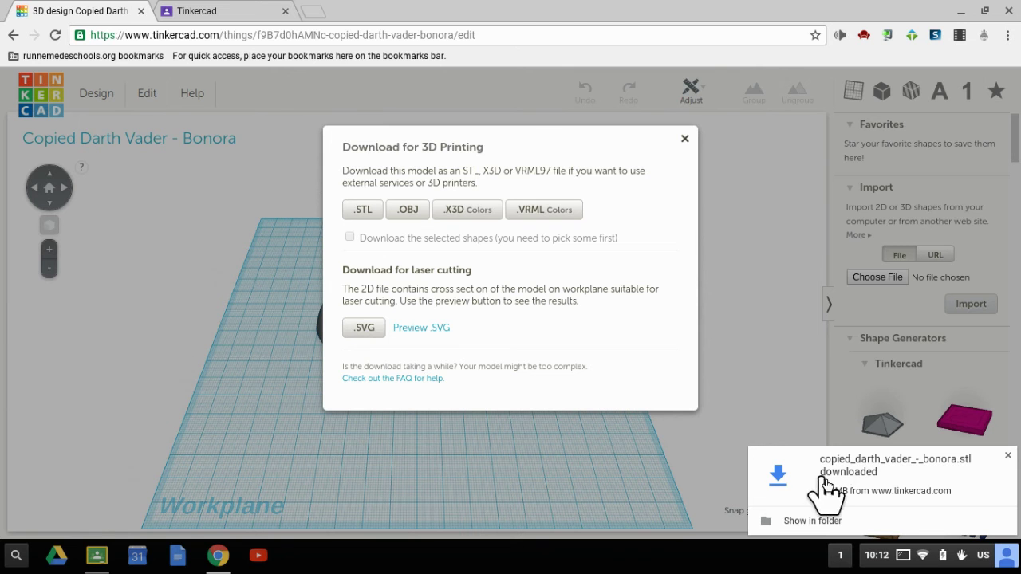
Switch to the Tinkercad class in Google Classroom and open the More Practice assignment.
left_click(231, 9)
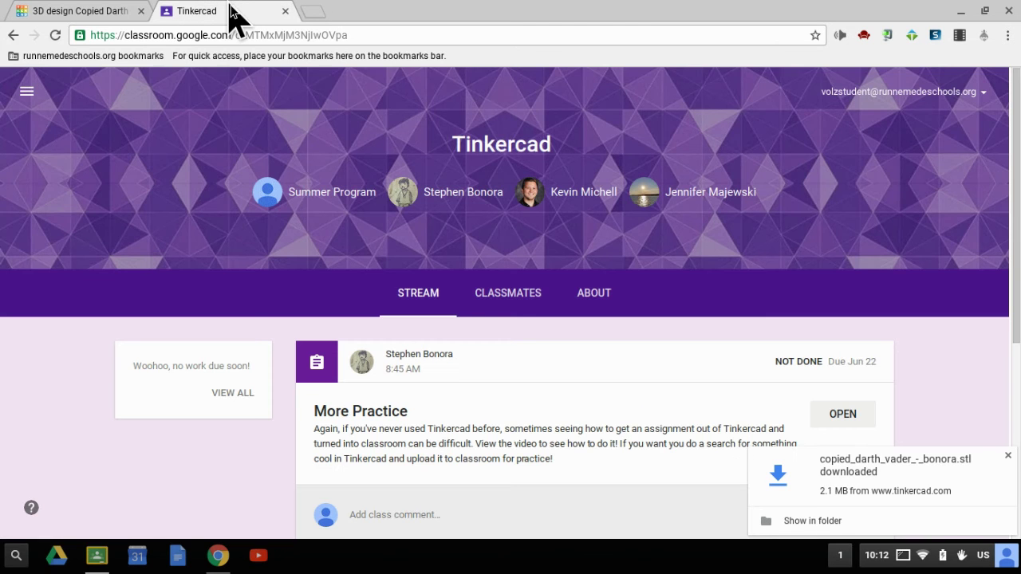
scroll(492, 292, "down", 2)
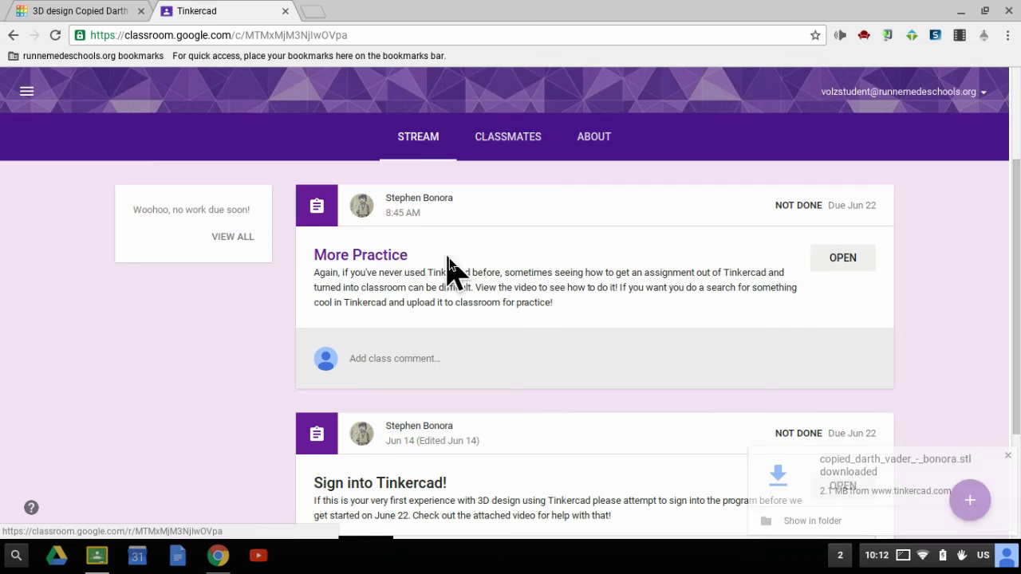
left_click(381, 256)
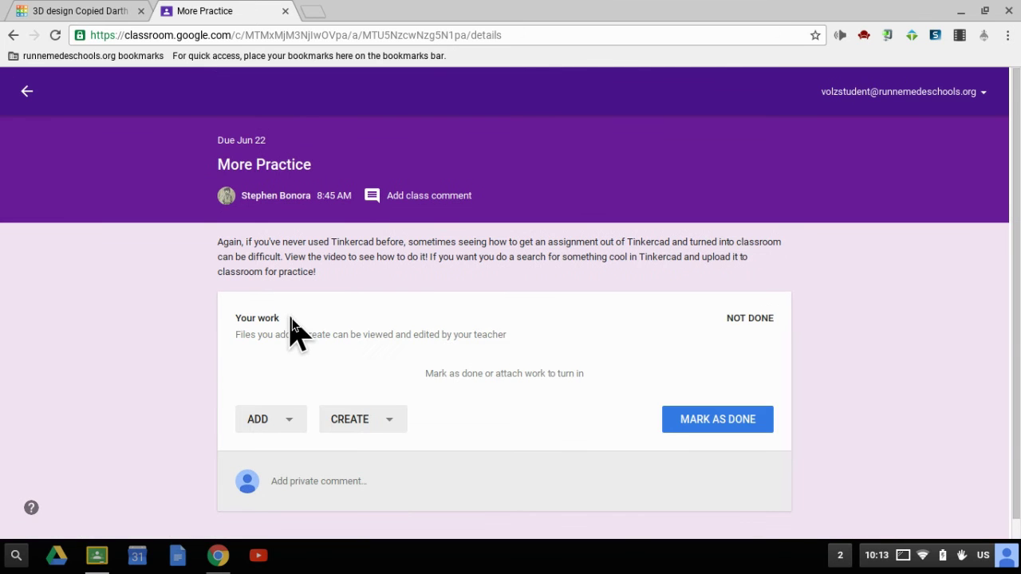
Attach the downloaded Darth Vader STL file from the Downloads folder to the assignment as your work.
left_click(293, 421)
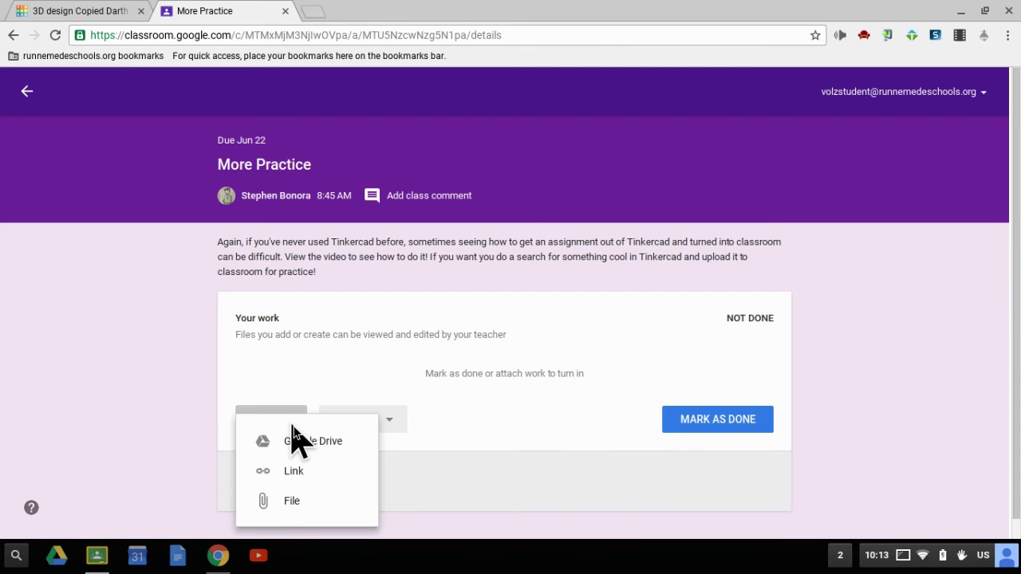
left_click(294, 502)
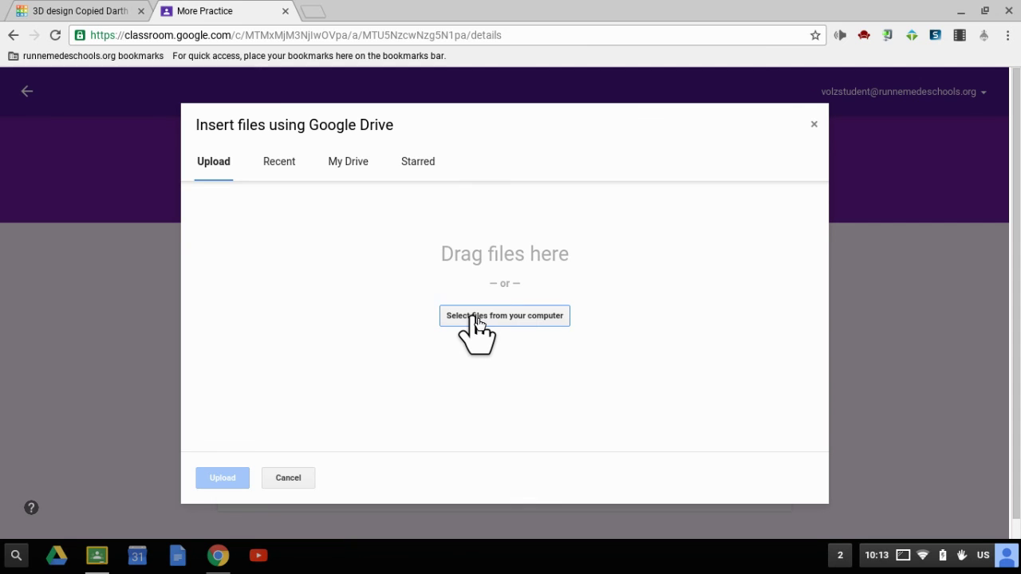
left_click(476, 319)
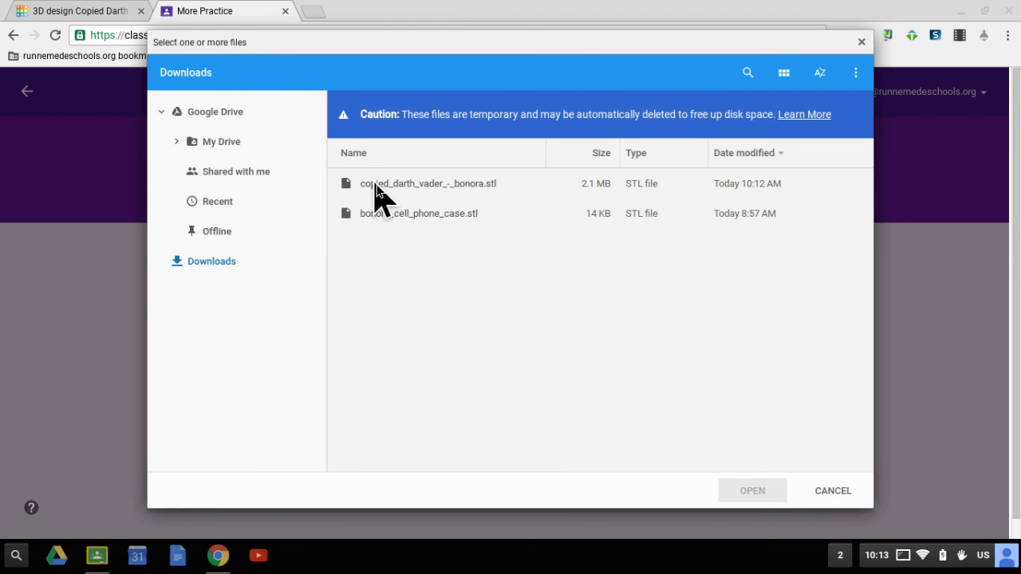
left_click(432, 190)
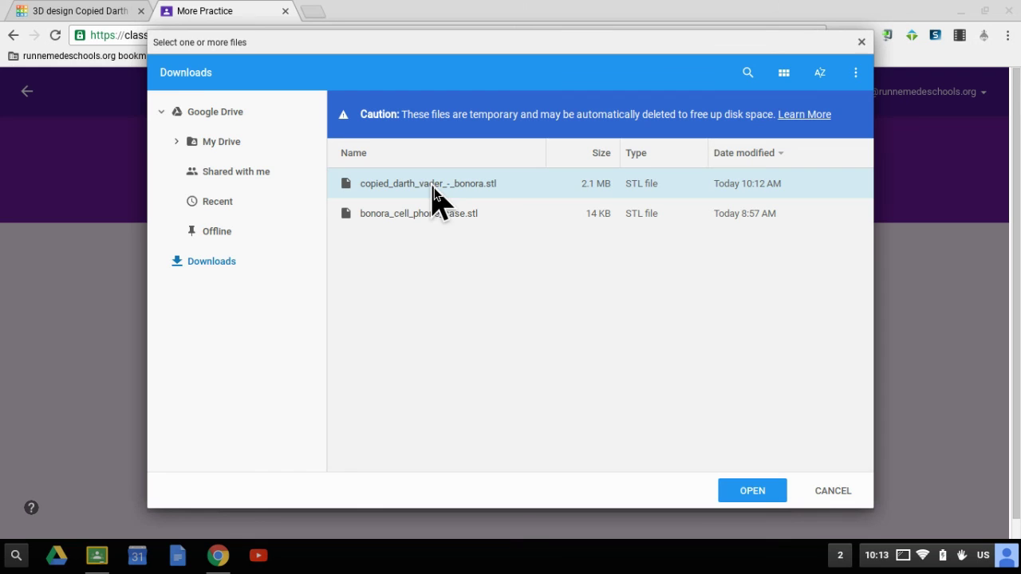
left_click(755, 492)
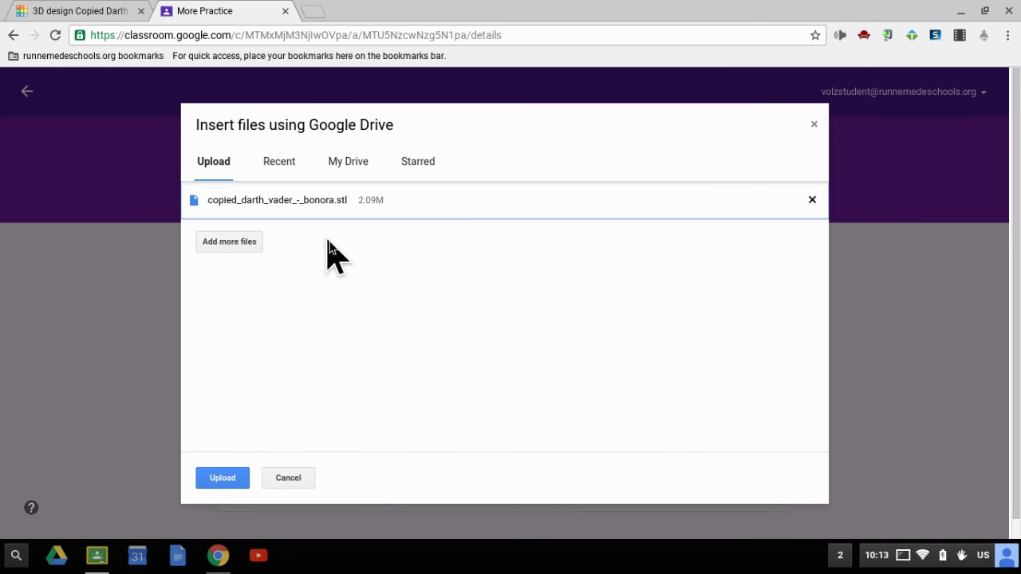
left_click(218, 478)
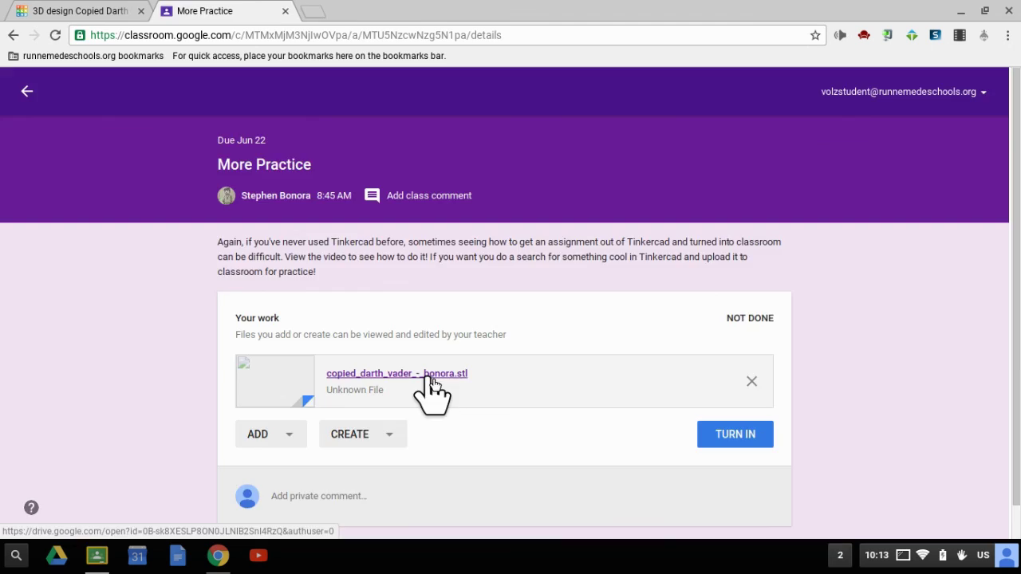
Check the attached Darth Vader STL file, and turn in the More Practice assignment.
left_click(431, 385)
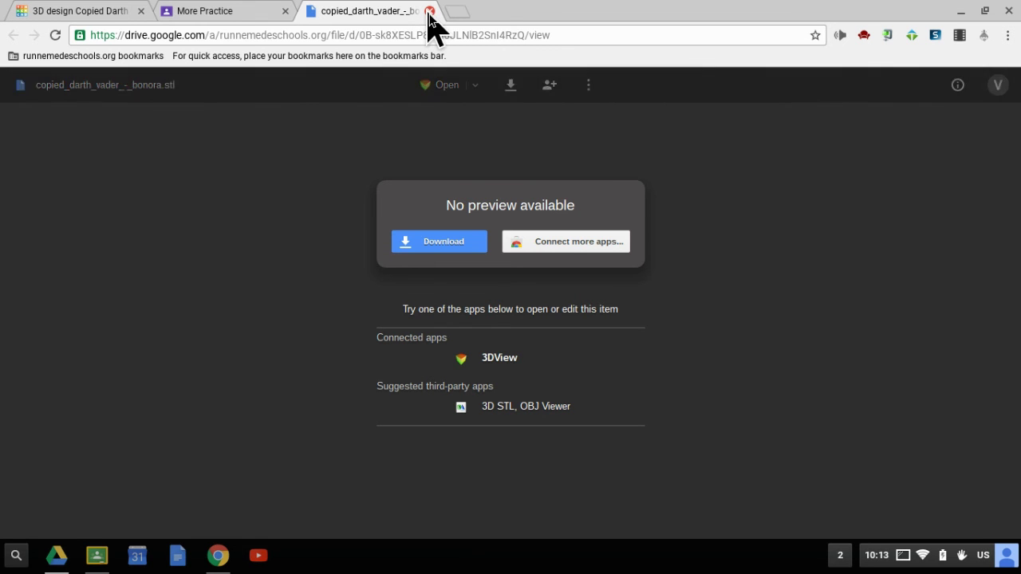
left_click(429, 11)
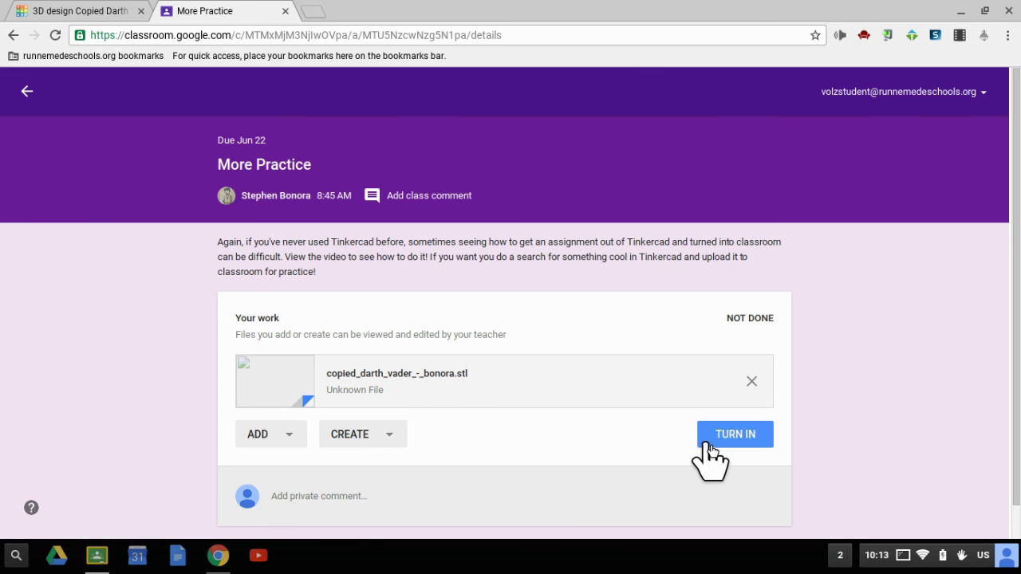
left_click(740, 450)
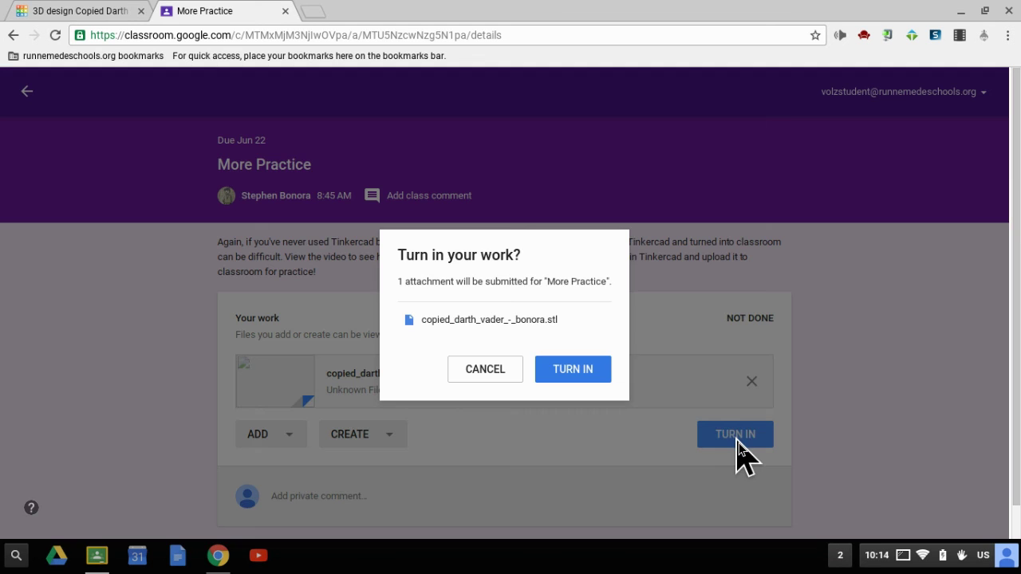
left_click(593, 385)
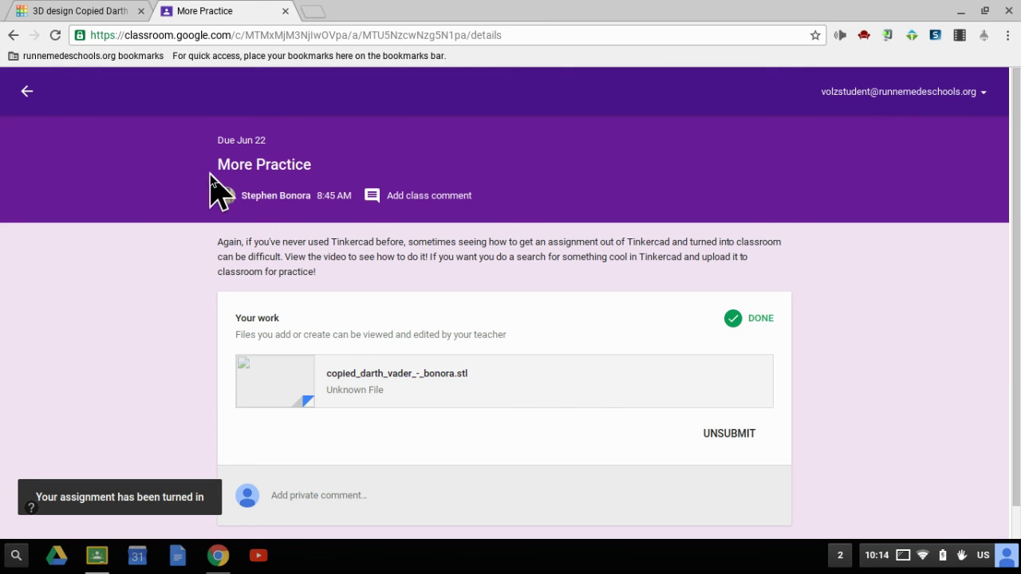
left_click(24, 89)
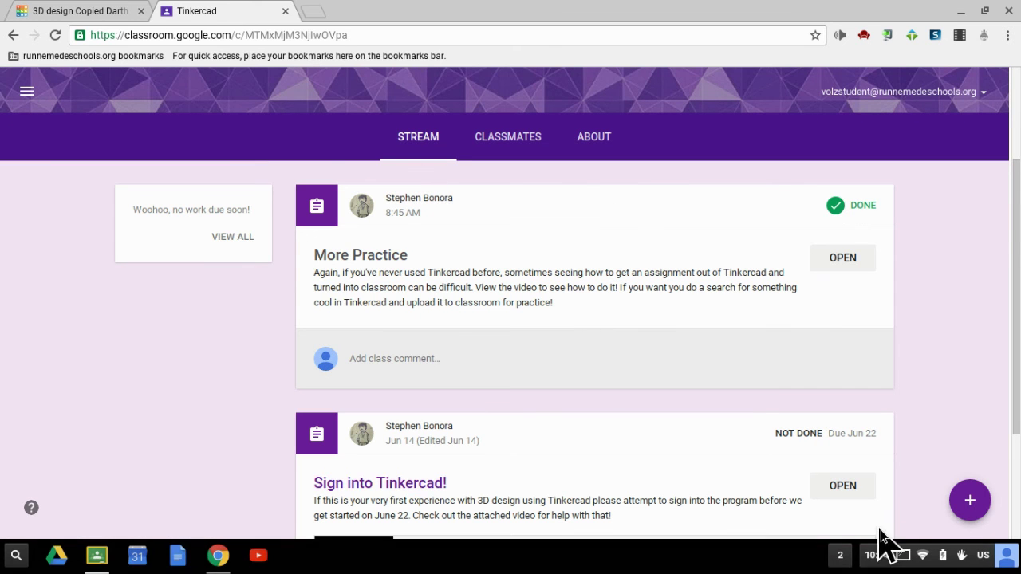
mouse_move(965, 500)
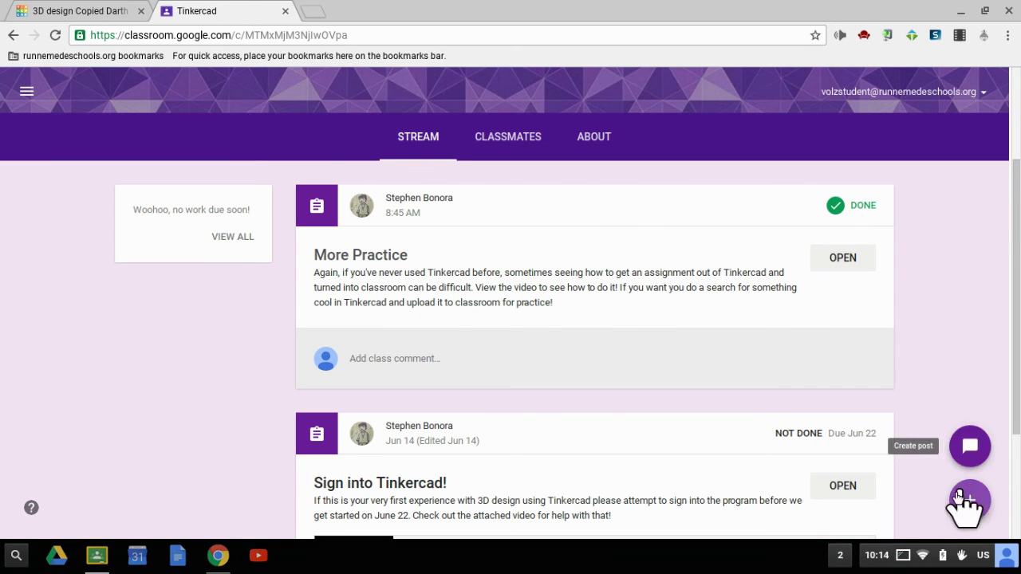
left_click(904, 560)
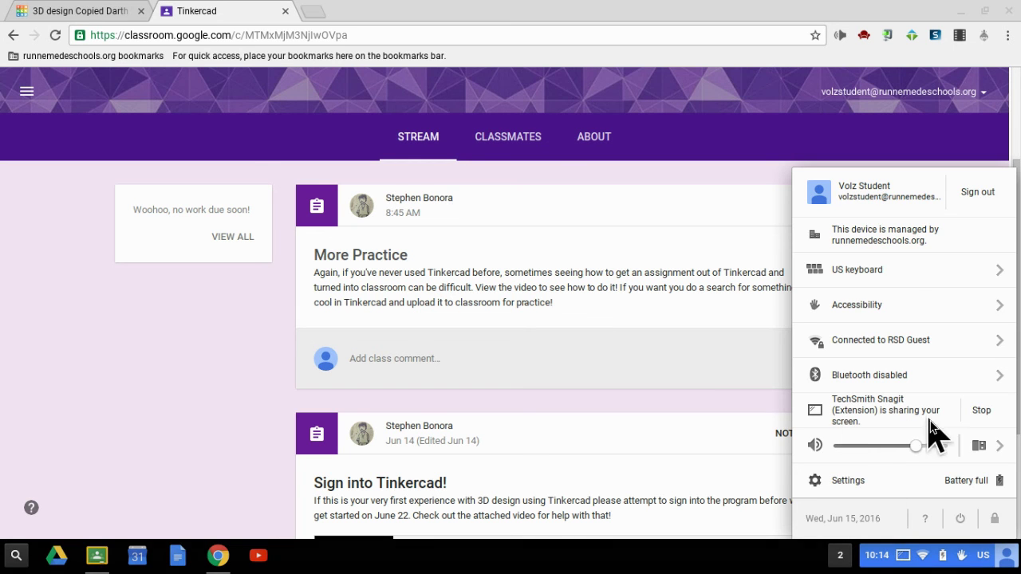